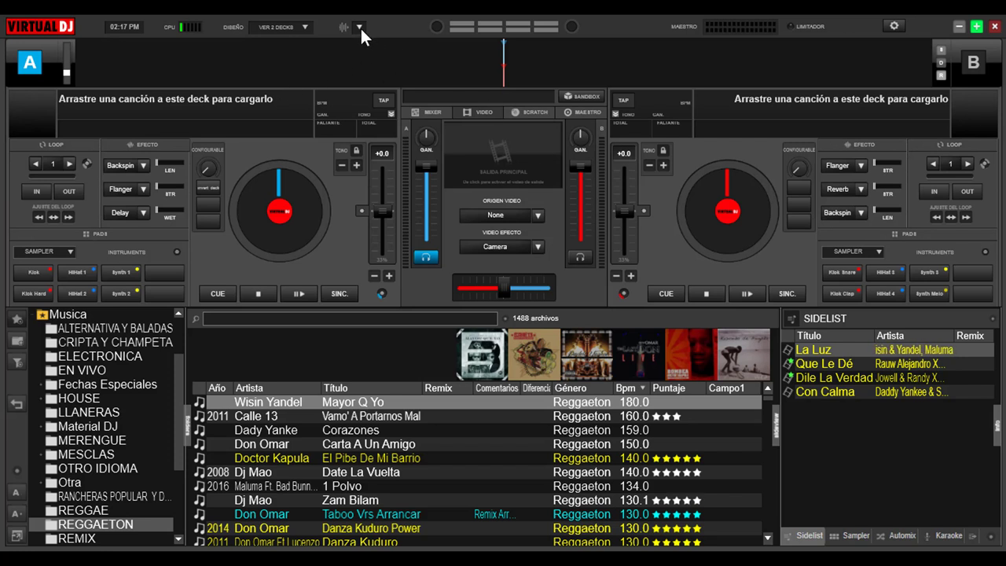
Step: Switch the interface layout to four decks, and return it to two decks
click(306, 26)
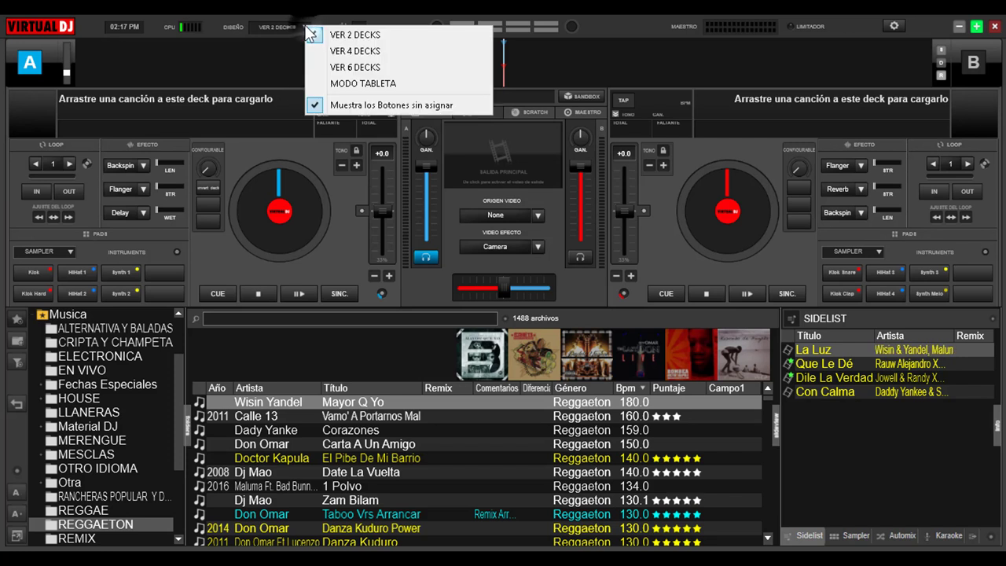
click(354, 51)
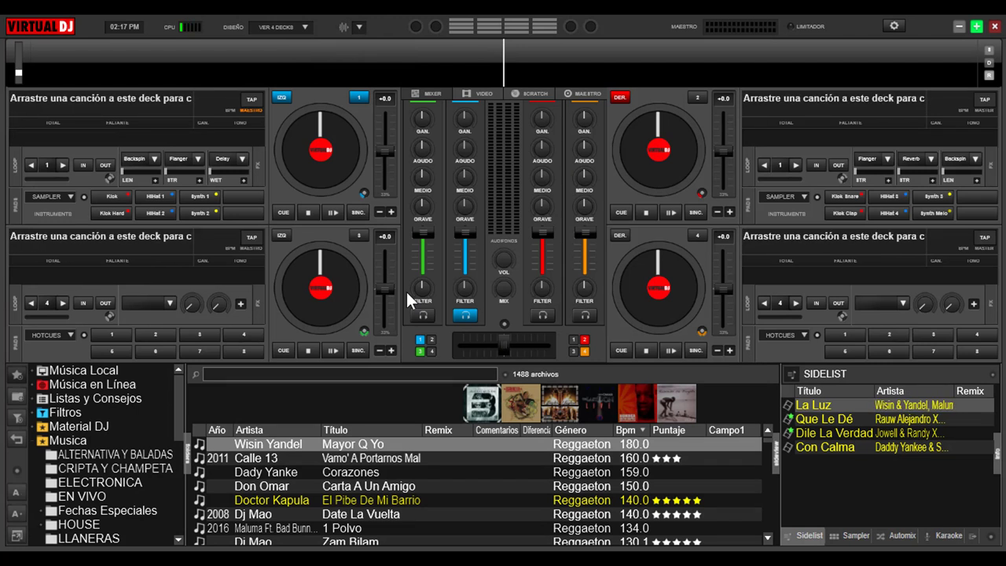
click(306, 27)
click(338, 36)
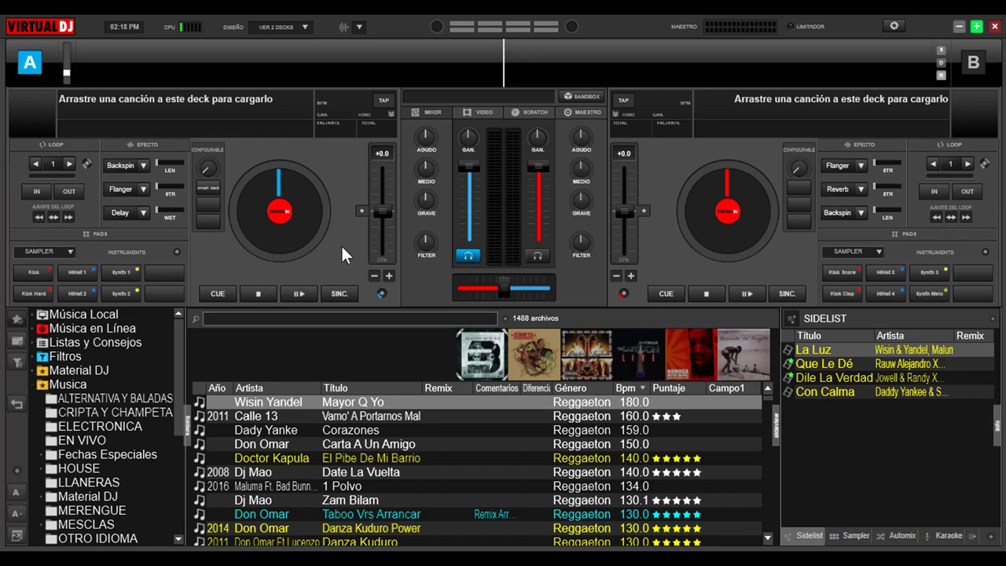
Step: Open the keyboard controller mapping in the settings and enter D as the key to map
click(897, 25)
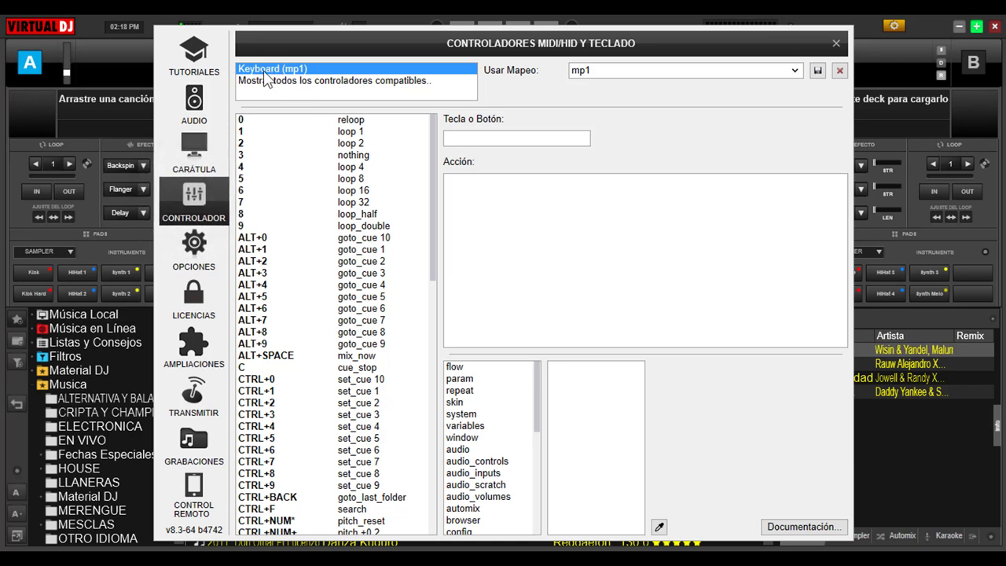
click(496, 138)
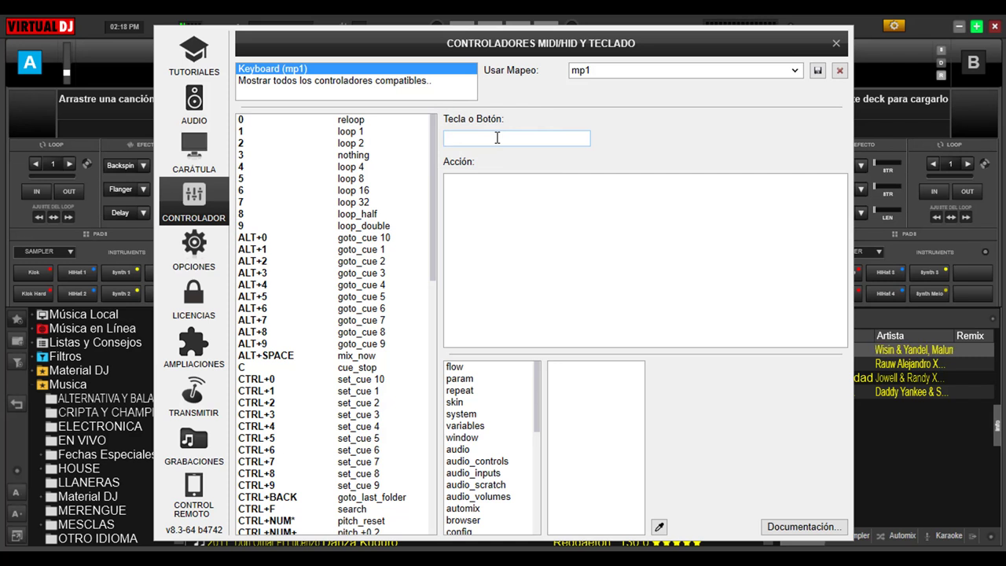
key(d)
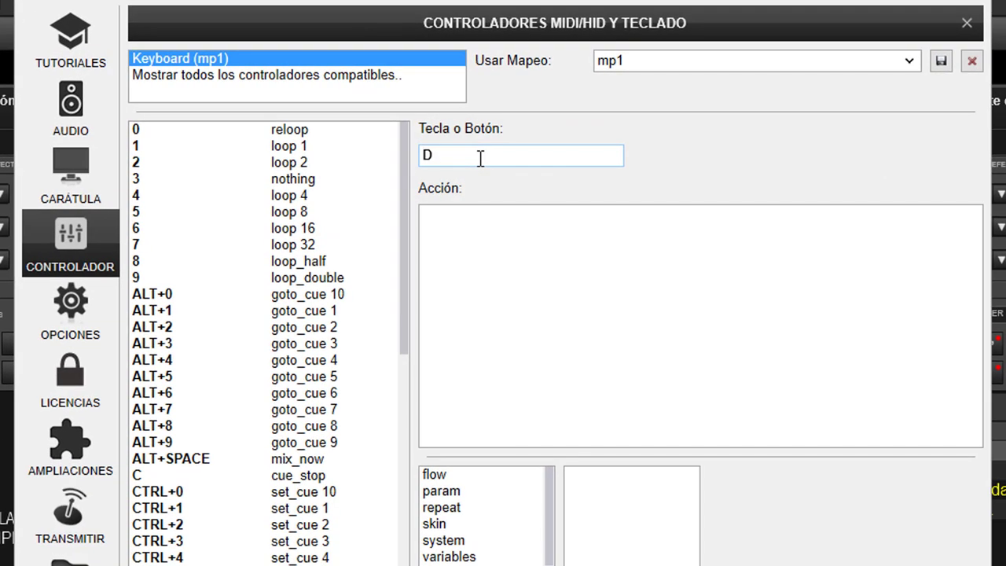
Step: Try Delete, Backspace and C as alternative keys in the mapping's key field
click(482, 158)
key(Delete)
click(517, 151)
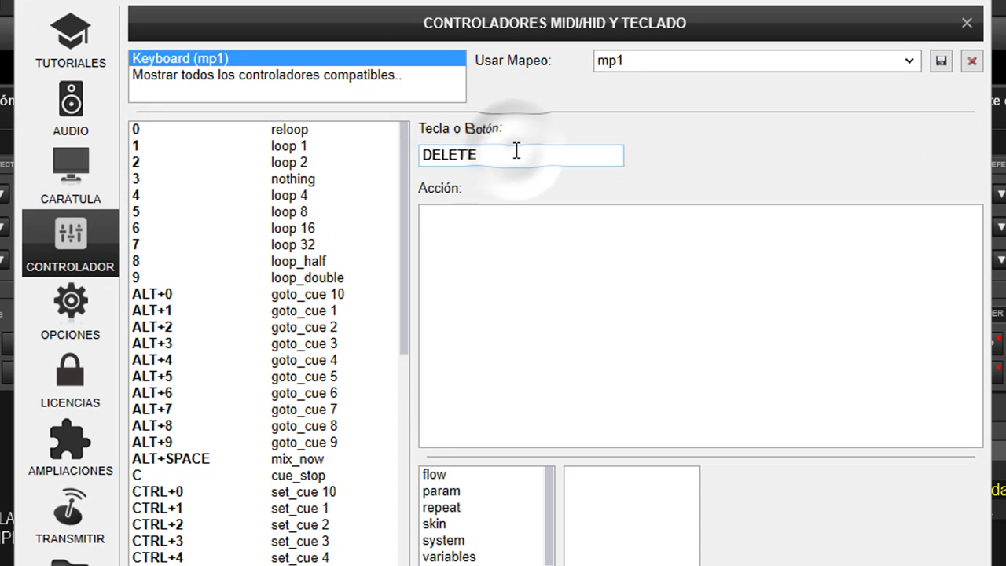
key(BackSpace)
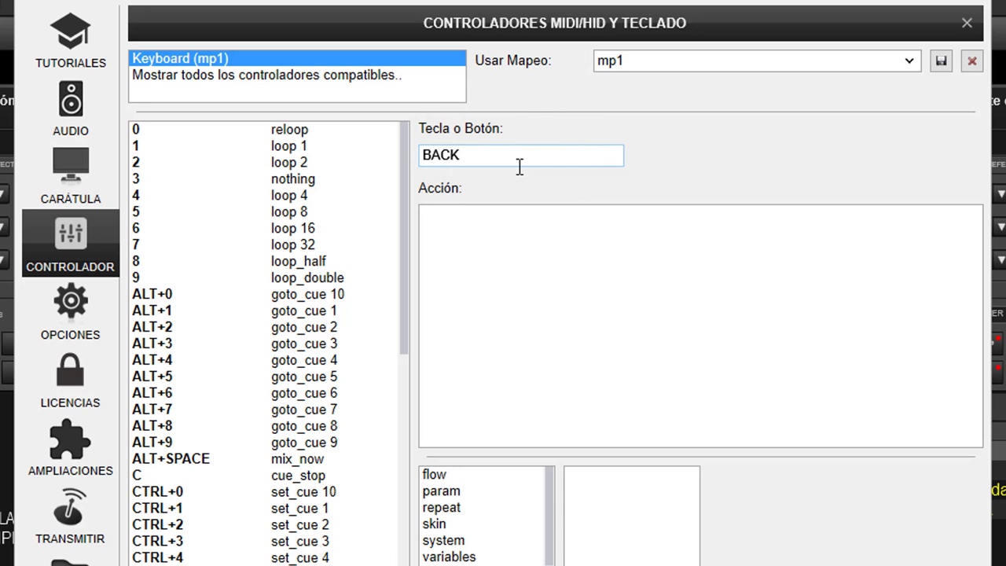
click(501, 157)
key(c)
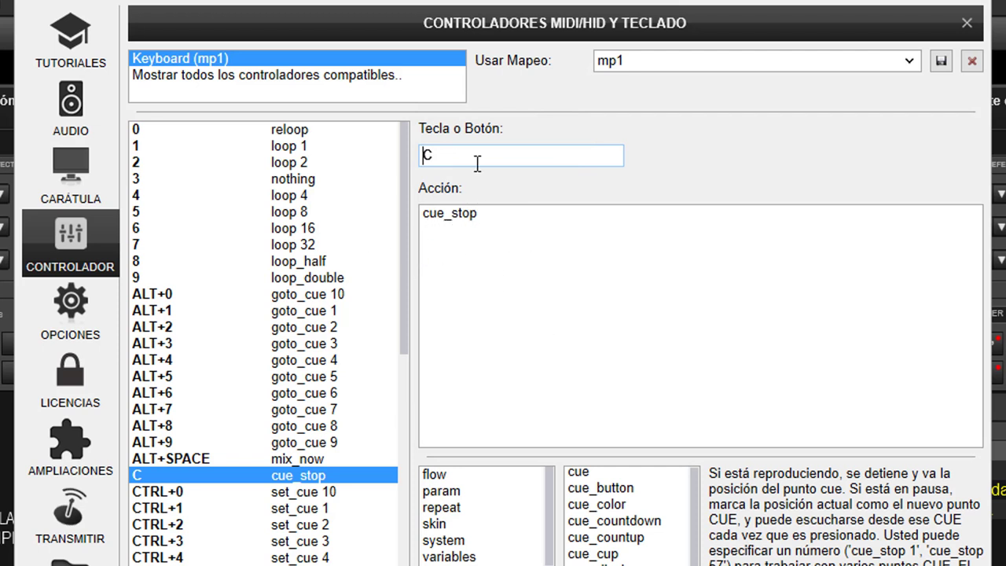
Step: Enter D as the key and assign it the invert_deck action from the deck_select category
key(d)
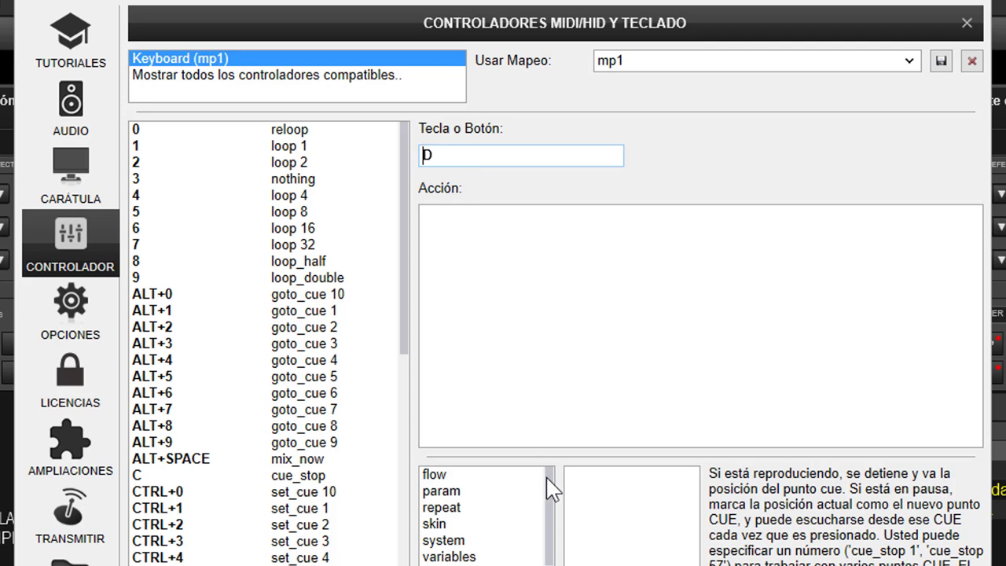
drag(549, 480, 548, 560)
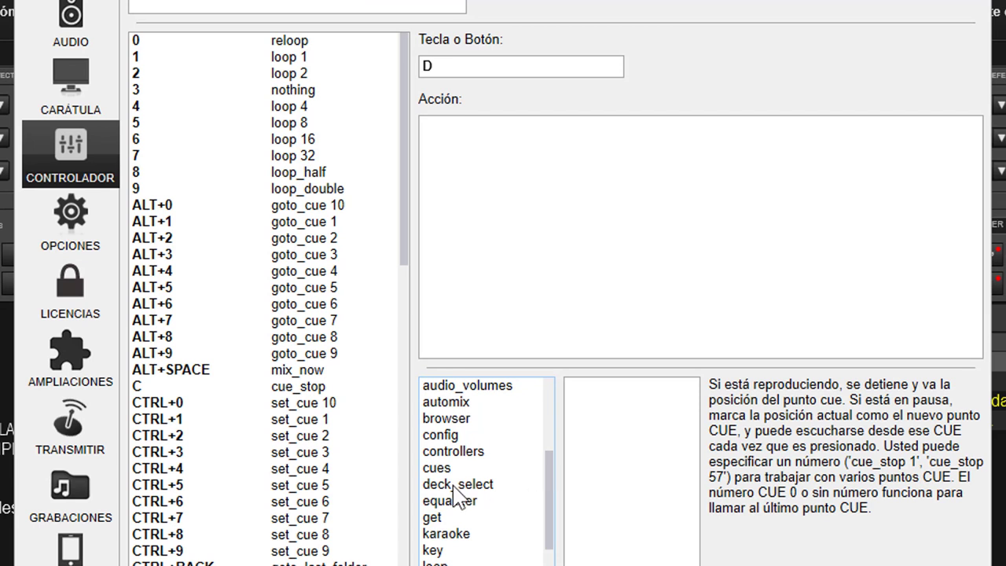
click(455, 486)
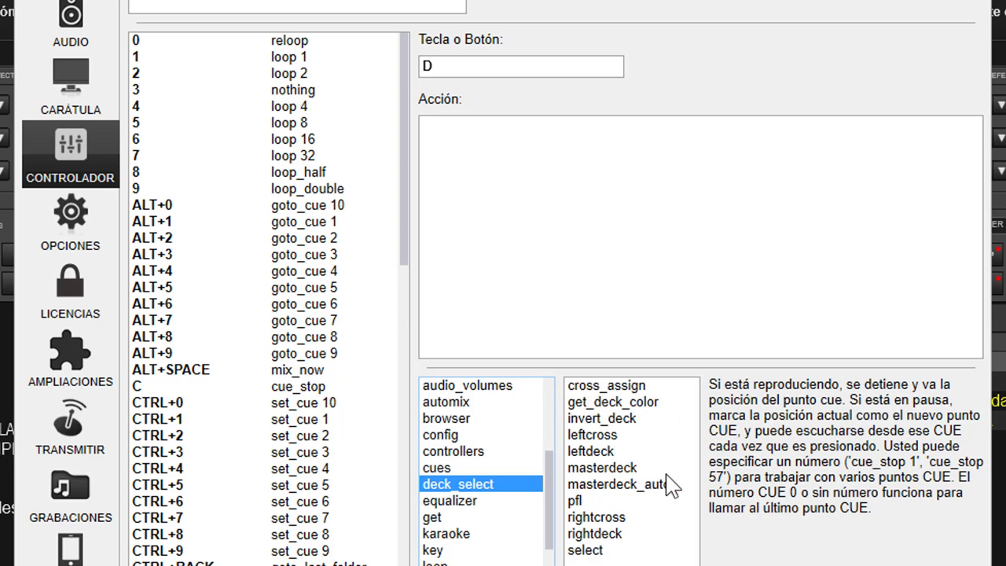
click(601, 420)
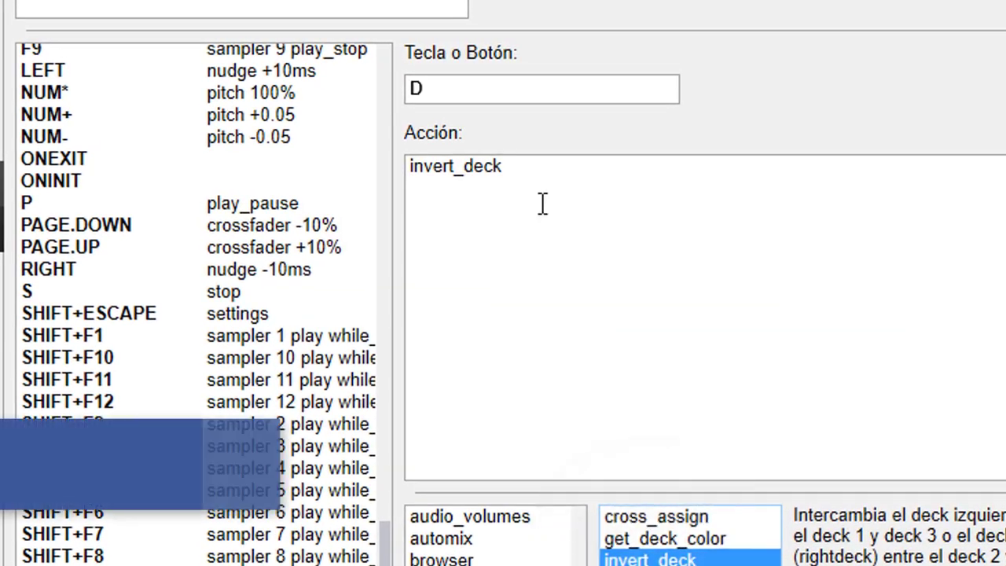
Step: Add the "left" parameter to the D key's invert_deck action and close the settings
click(545, 172)
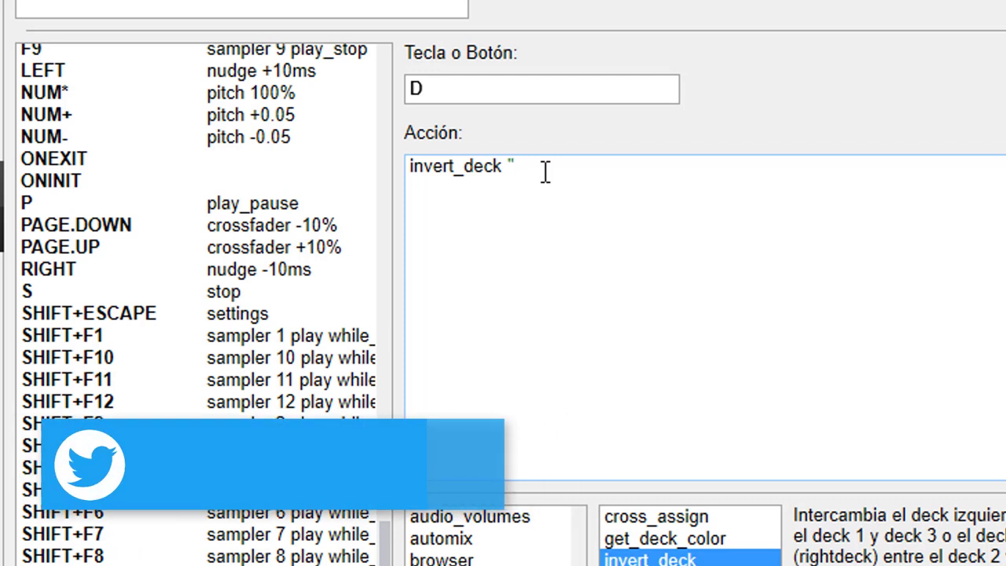
text(let)
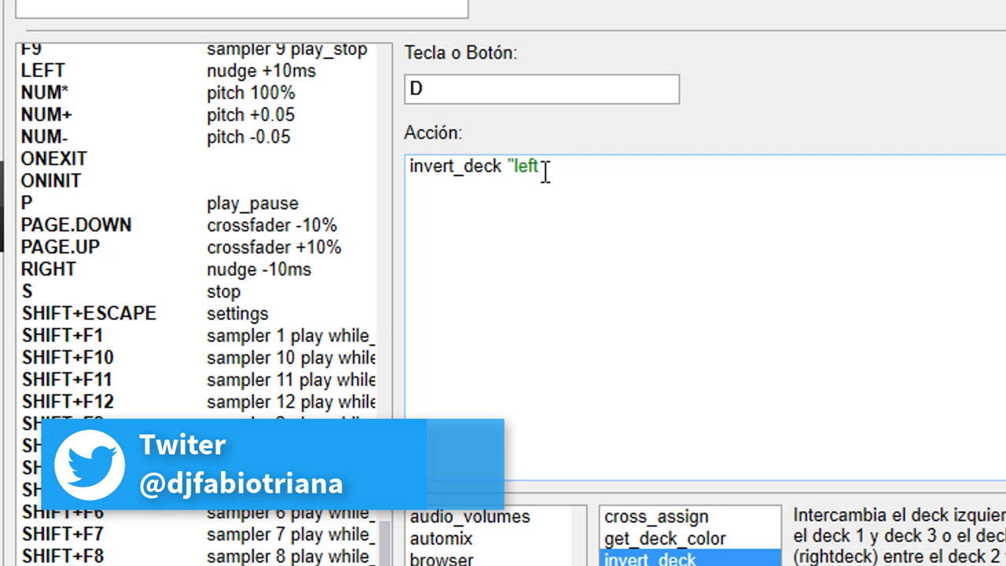
text(")
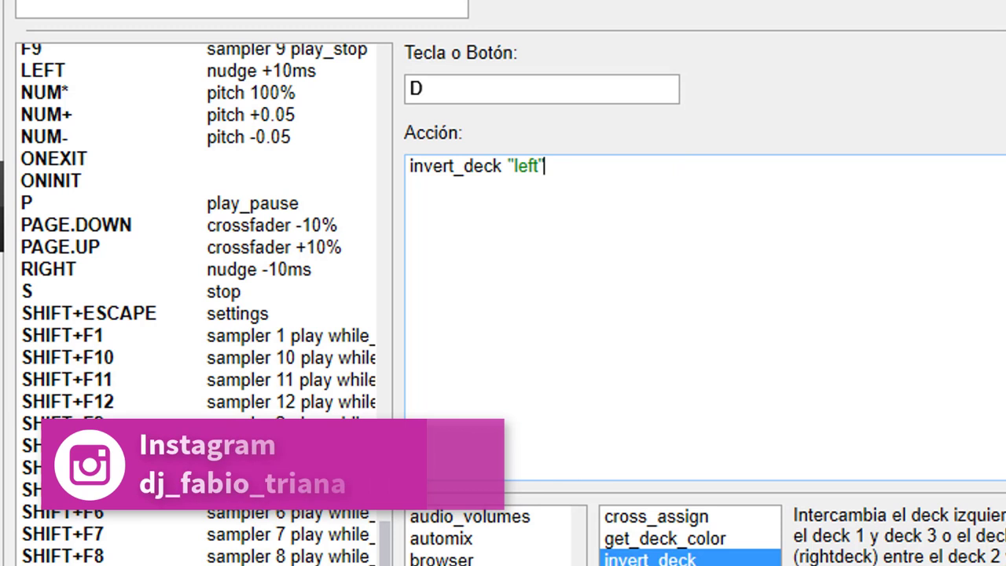
click(947, 19)
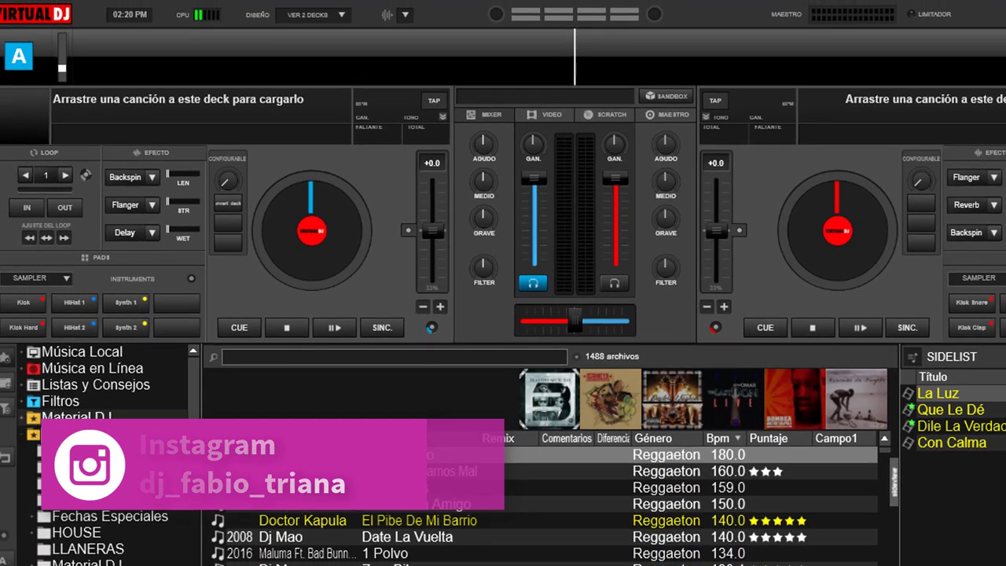
Step: From the ELECTRONICA folder, load Scooter's Jumping All Over The World on the left deck and Quintino's Carnival on its alternate deck
click(119, 482)
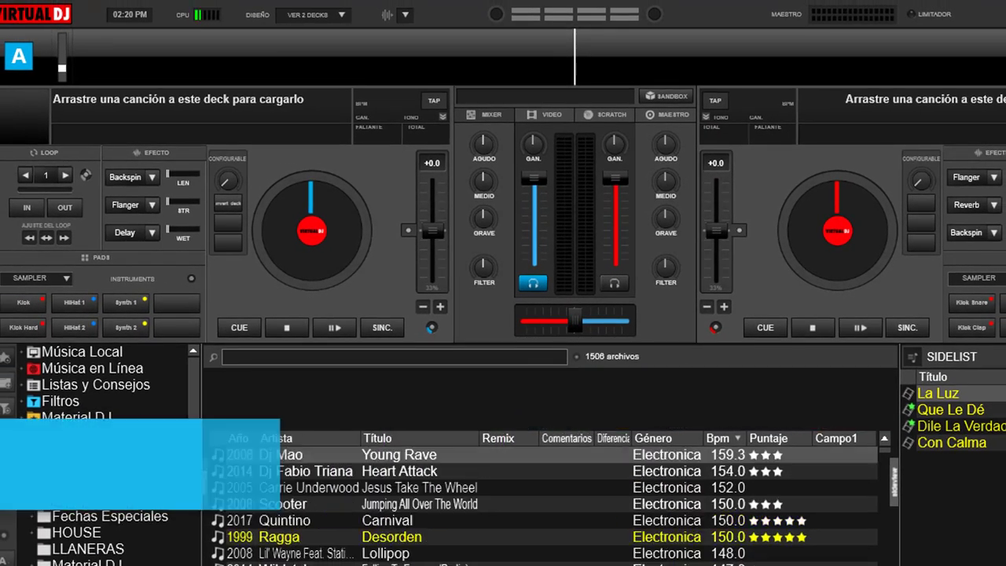
drag(281, 509, 324, 244)
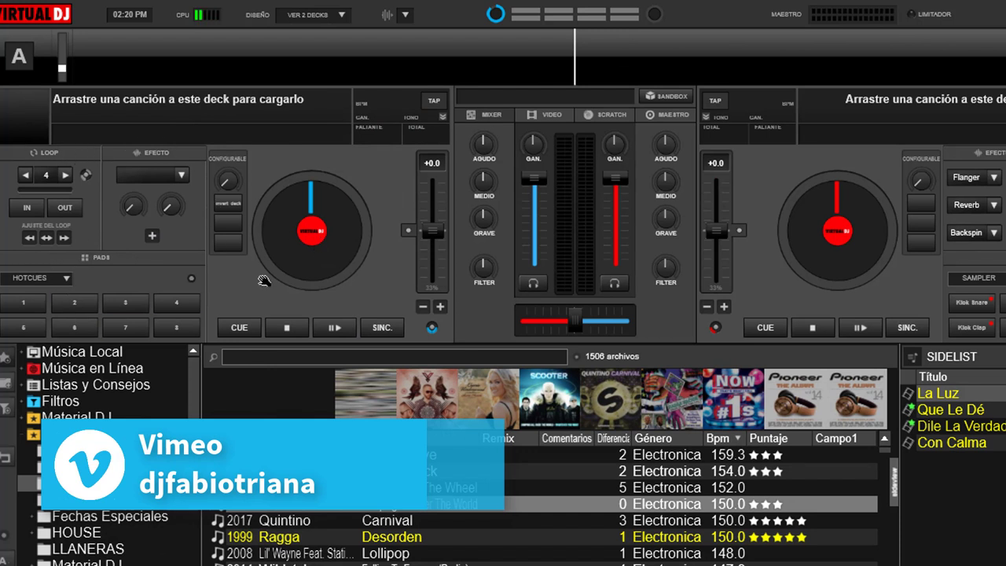
click(297, 527)
drag(293, 524, 312, 266)
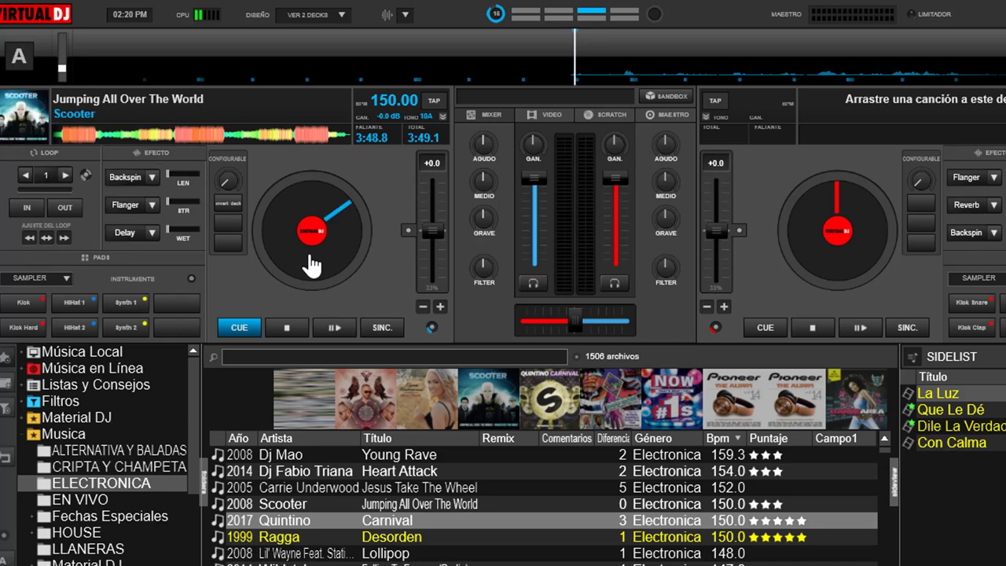
Step: Edit the left deck's first configurable button so its action reads invert_deck "letf"
click(230, 201)
right_click(229, 200)
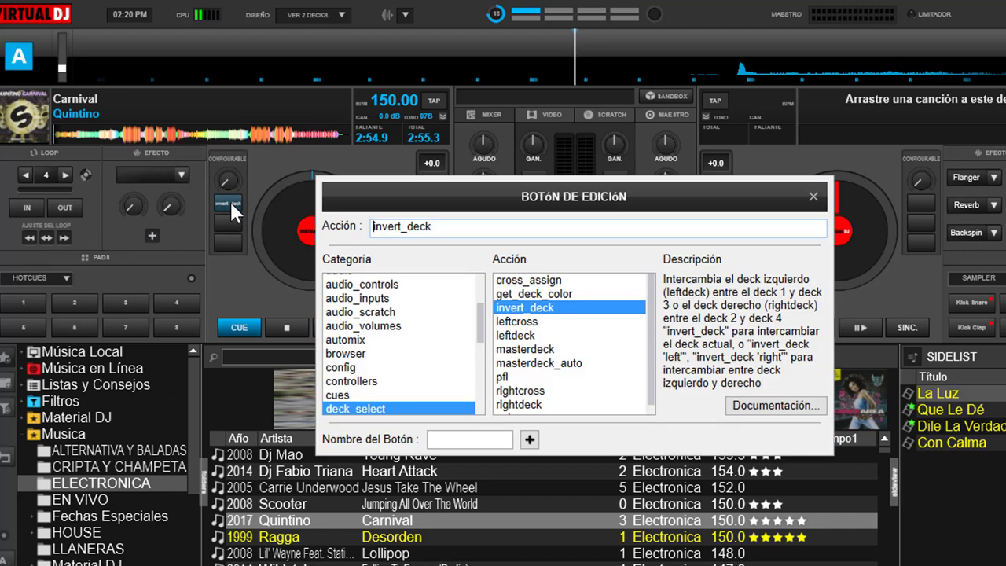
click(230, 202)
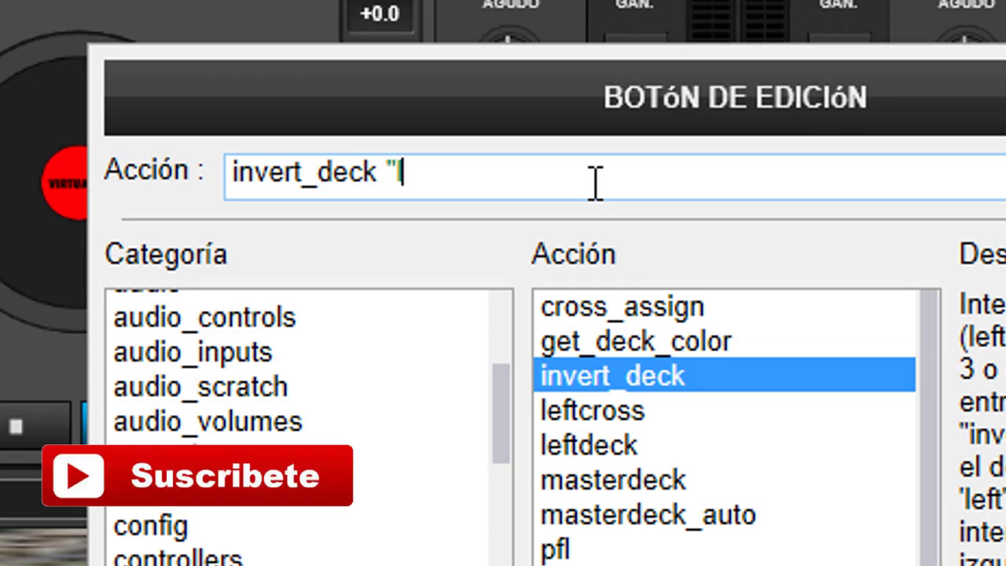
text(f)
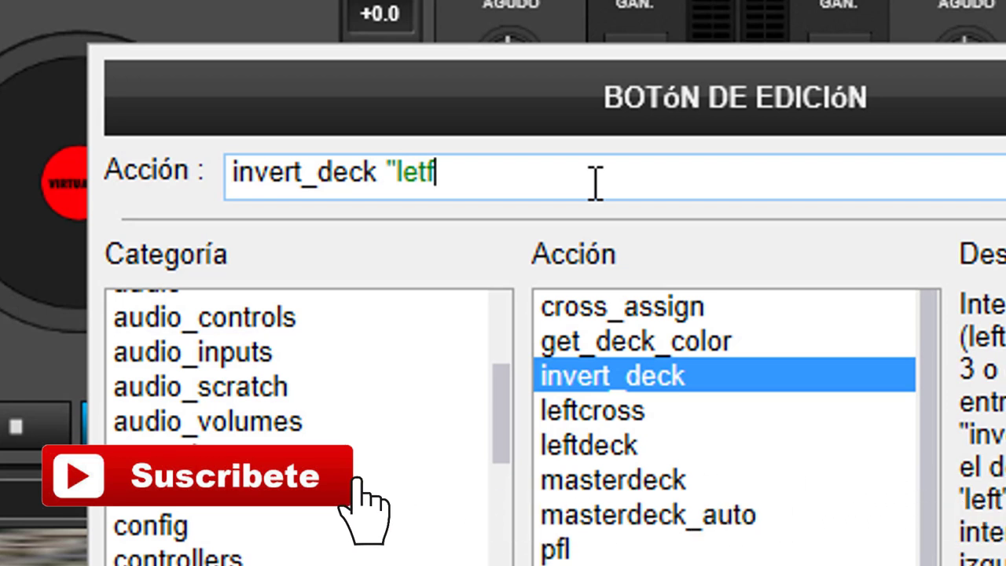
text(")
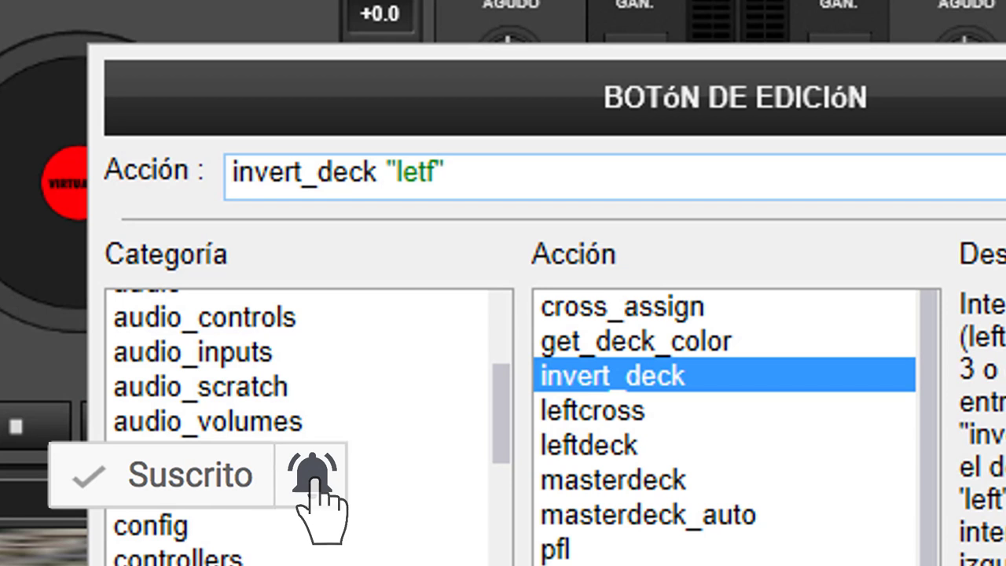
click(442, 171)
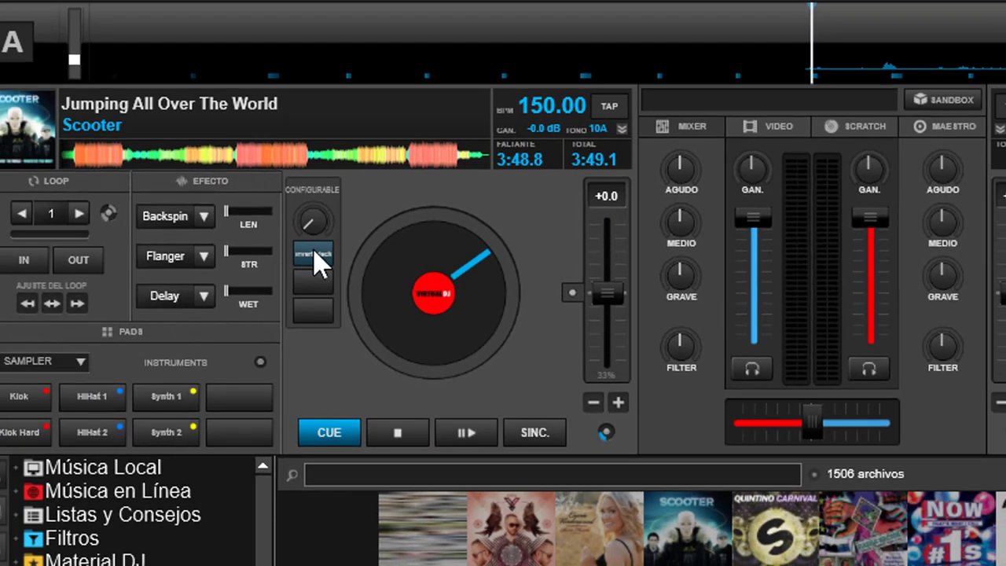
Step: Swap the left side repeatedly between the decks holding Jumping All Over The World and Carnival to test the deck inversion
click(315, 259)
click(315, 259)
click(315, 258)
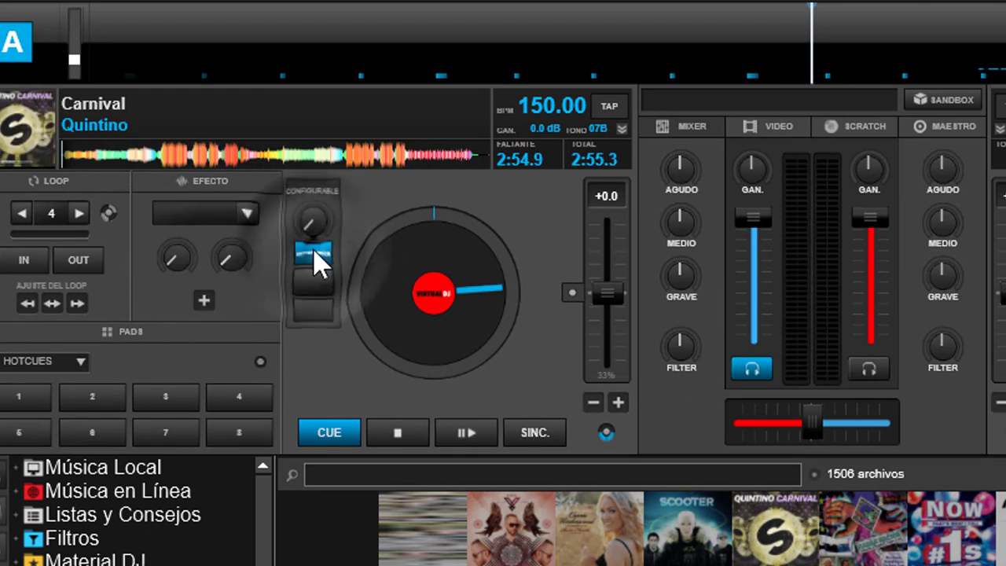
click(314, 259)
click(315, 259)
click(315, 259)
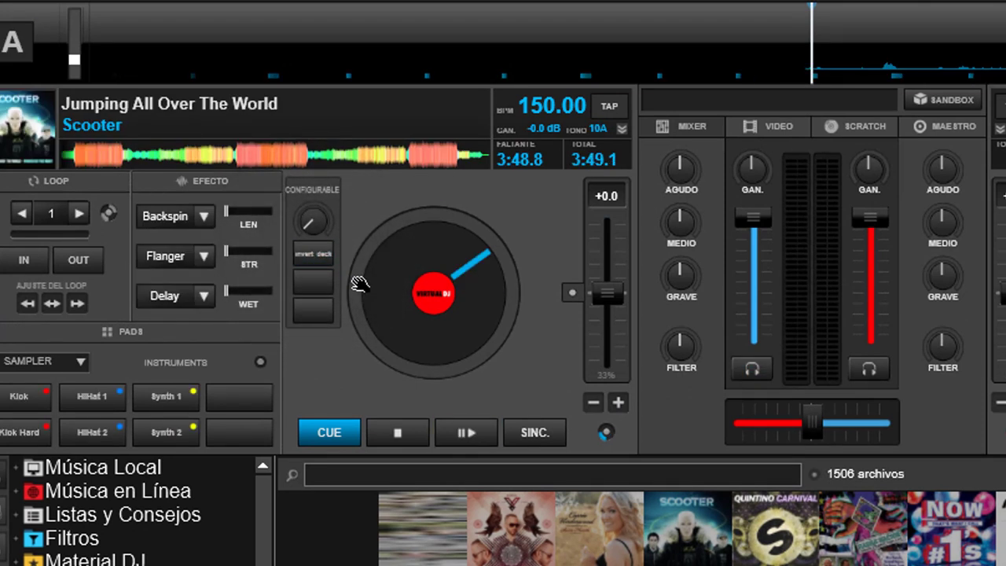
key(Tab)
key(Tab)
key(Tab)
key(Tab)
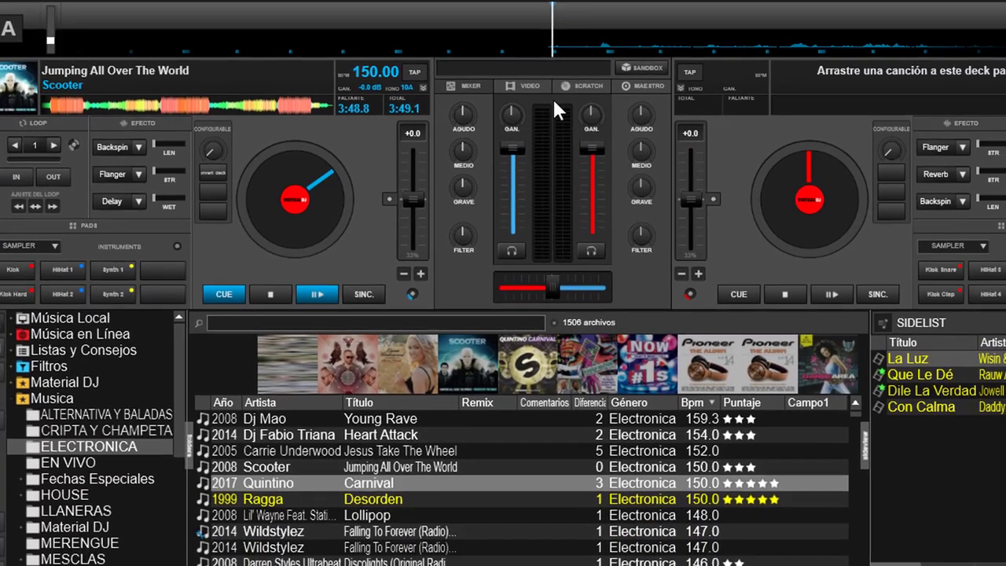
Step: Show the video controls in the central mixer and open the main video output window
click(534, 87)
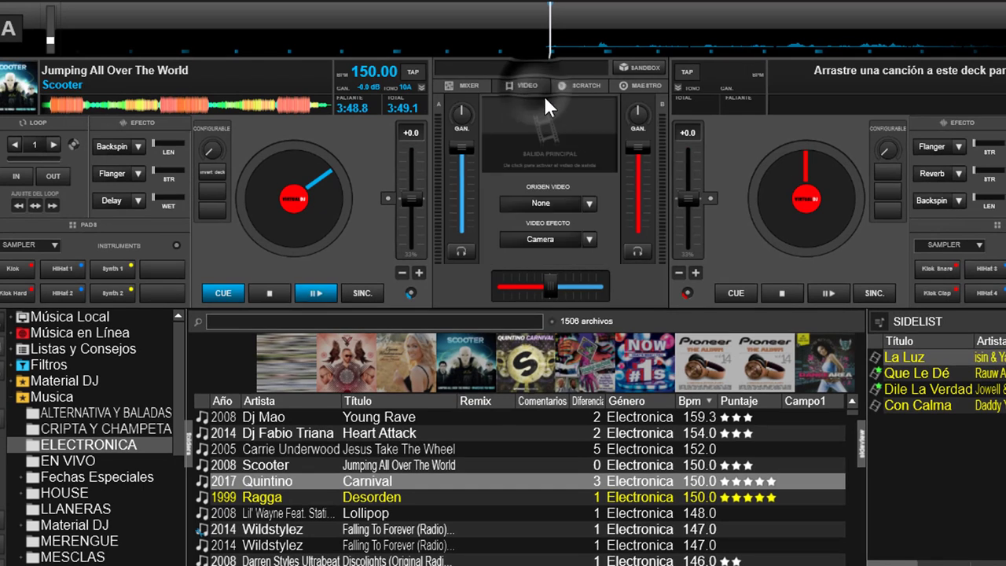
click(552, 137)
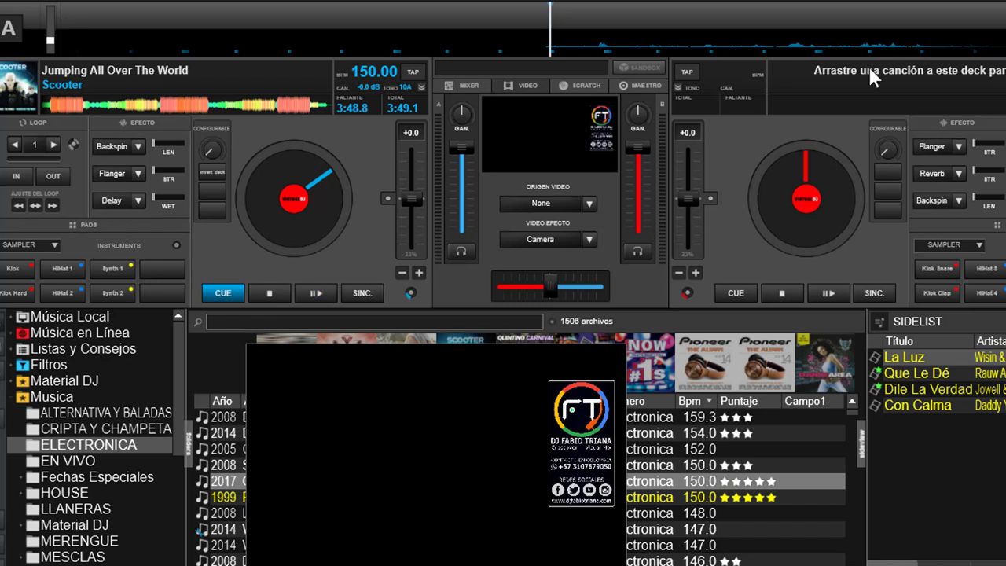
Step: Open the settings and close the video output window that covers them
click(997, 8)
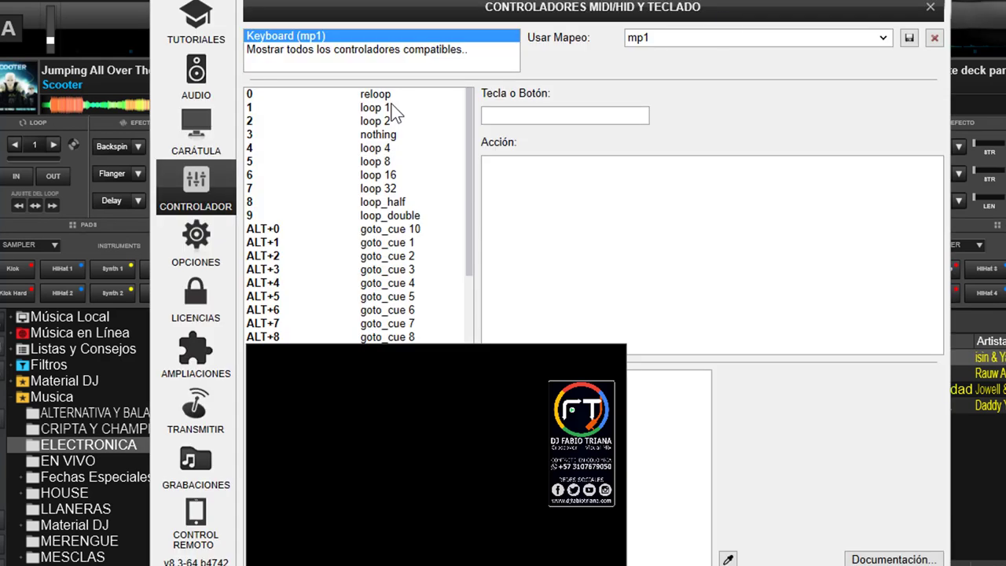
right_click(504, 374)
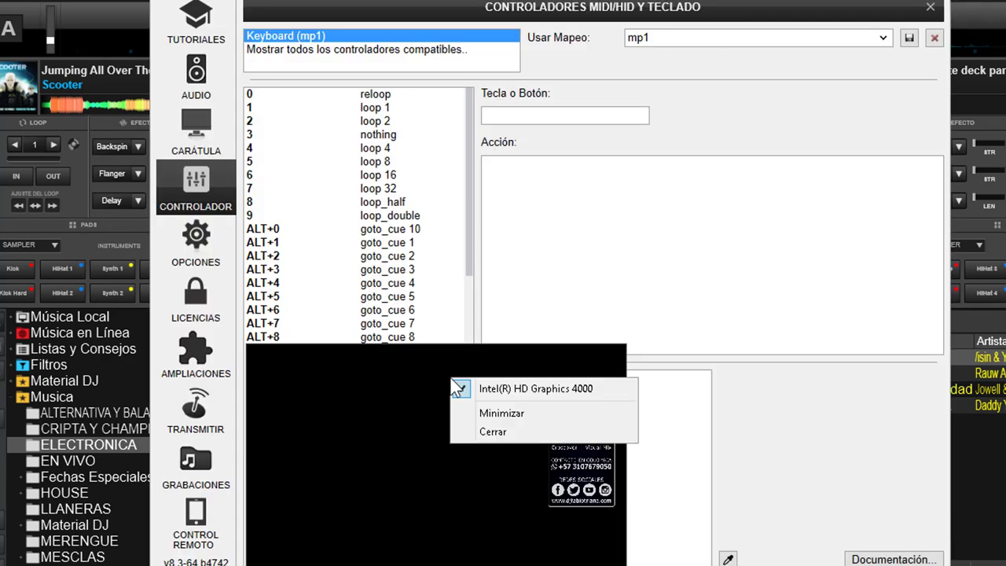
click(498, 431)
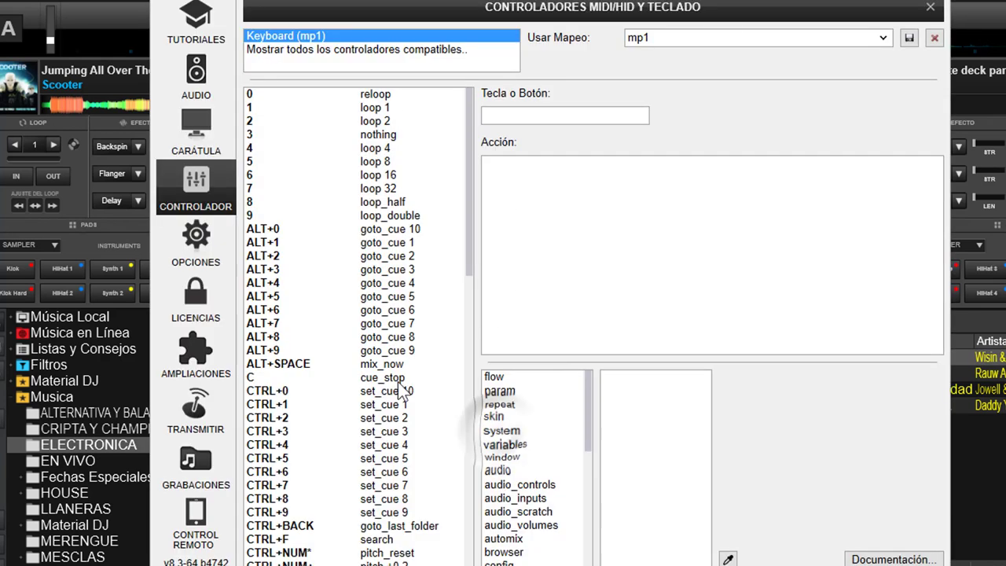
Step: Display the complete list of configuration options in the settings
click(195, 240)
click(595, 38)
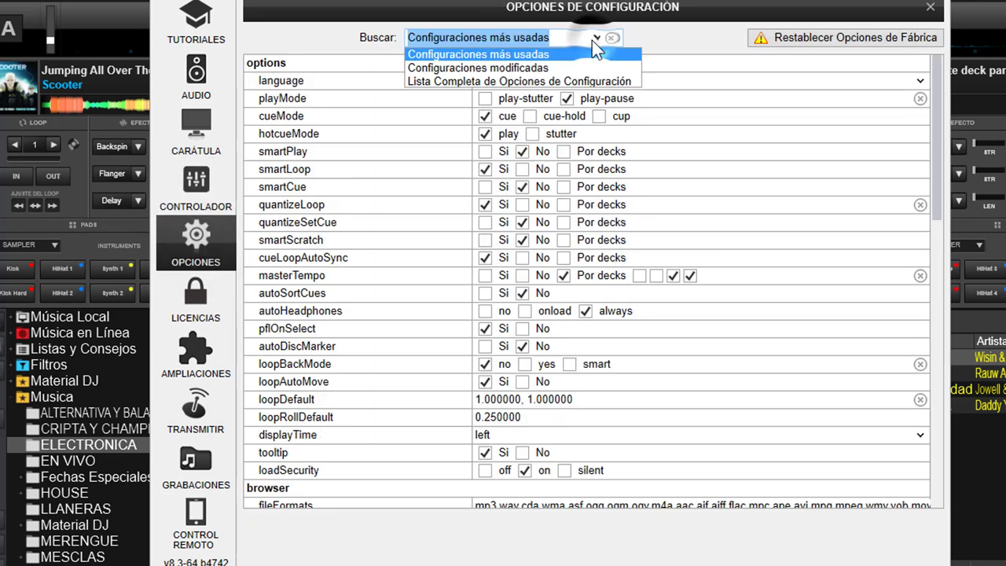
click(579, 82)
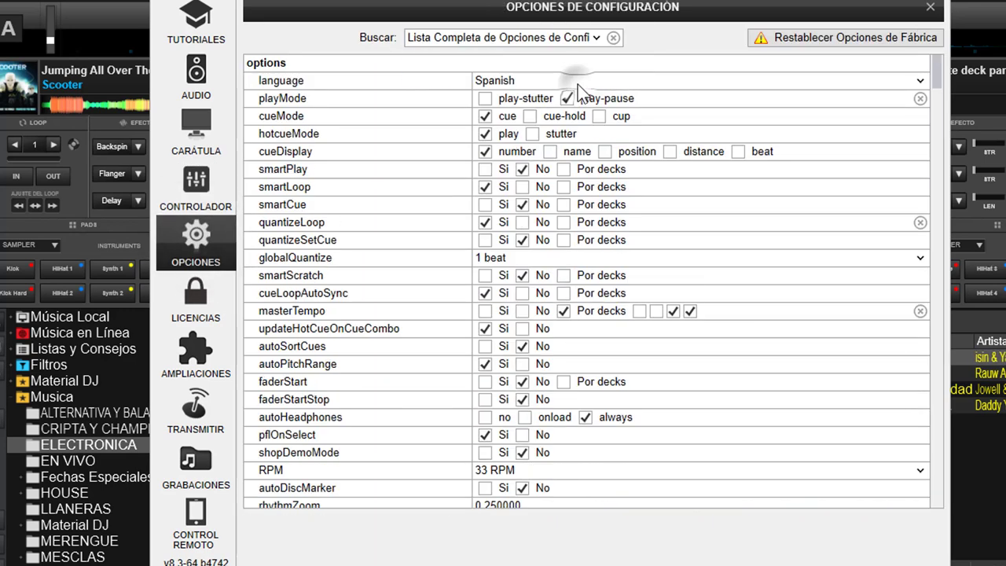
Step: Disable the video logo by setting the videoLogo option to No, and close the settings
drag(938, 64, 924, 293)
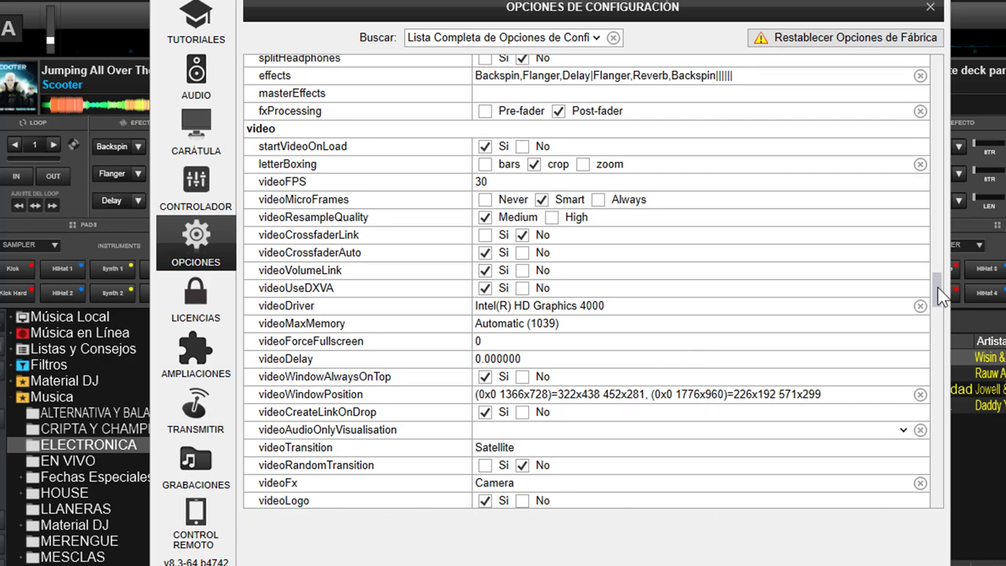
scroll(940, 293, down, 3)
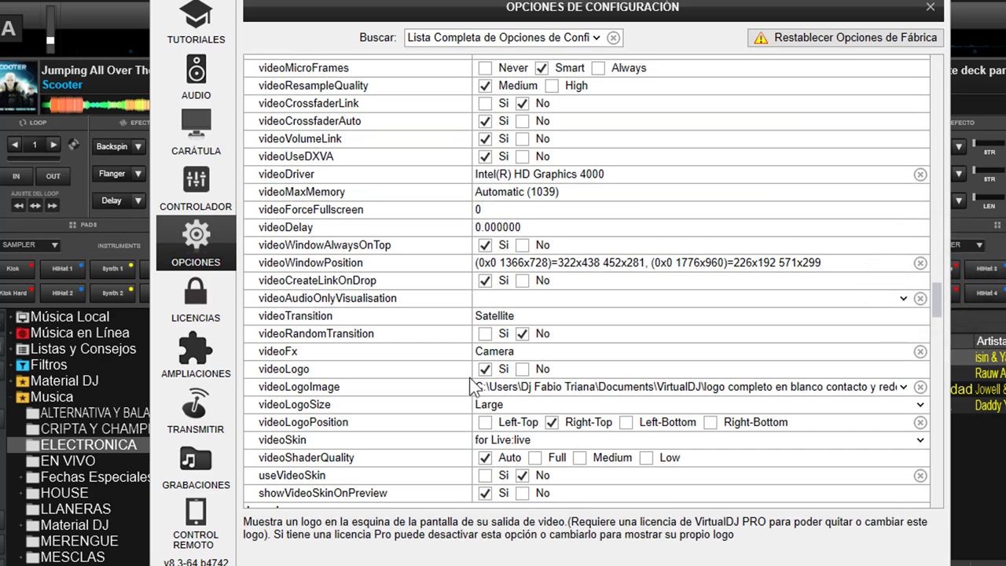
click(524, 369)
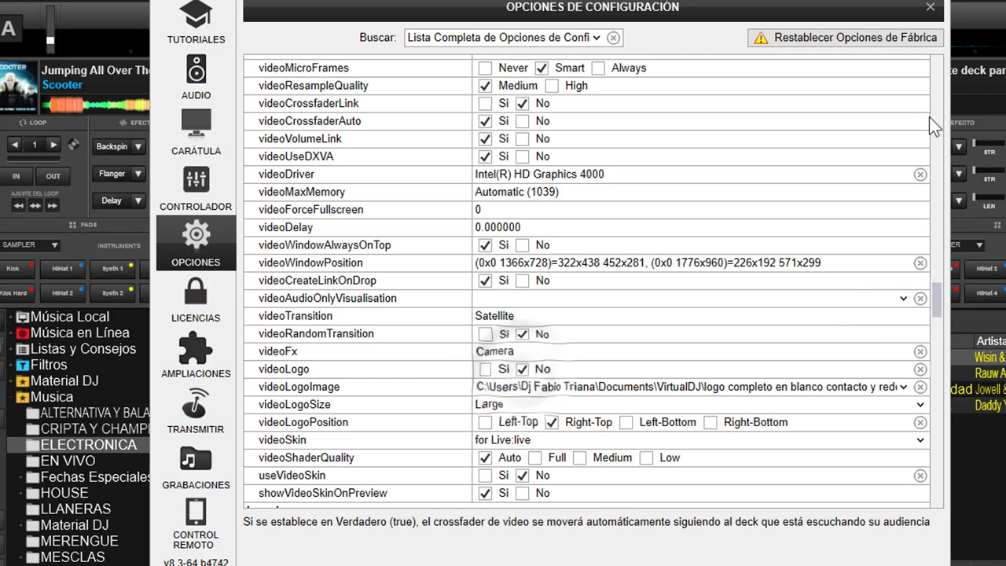
click(932, 9)
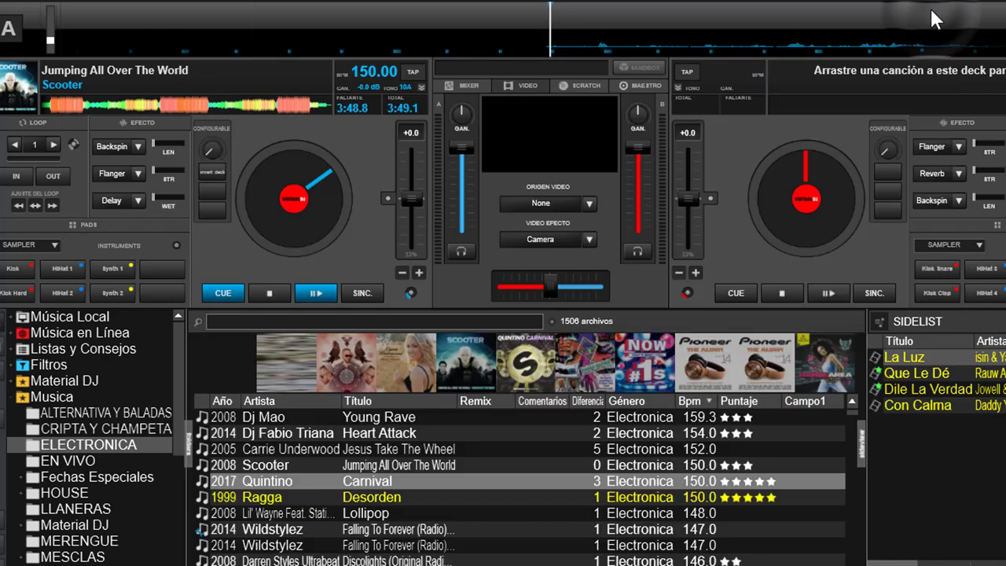
Step: Open the main video output window to check it without the logo, and close it again
click(583, 149)
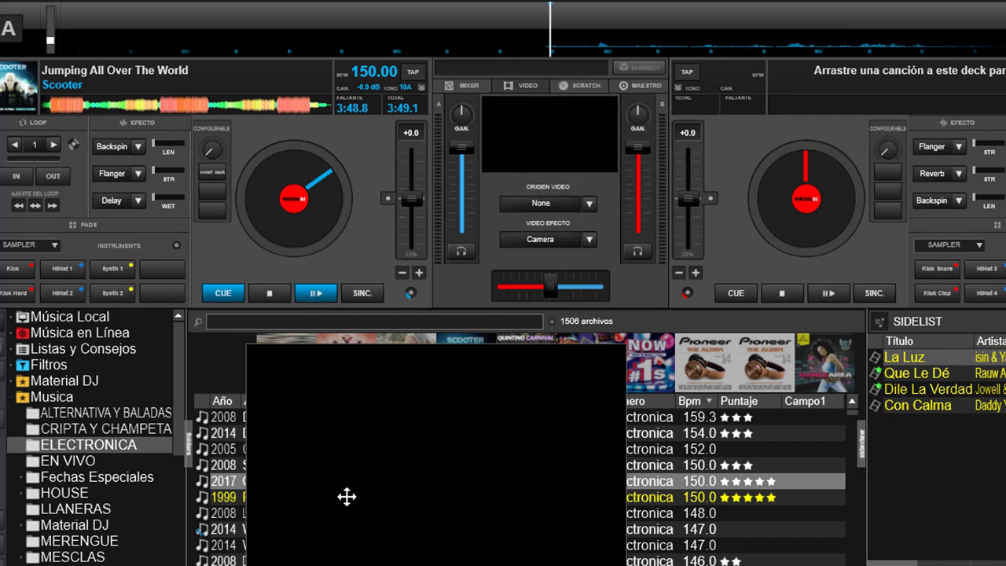
right_click(452, 453)
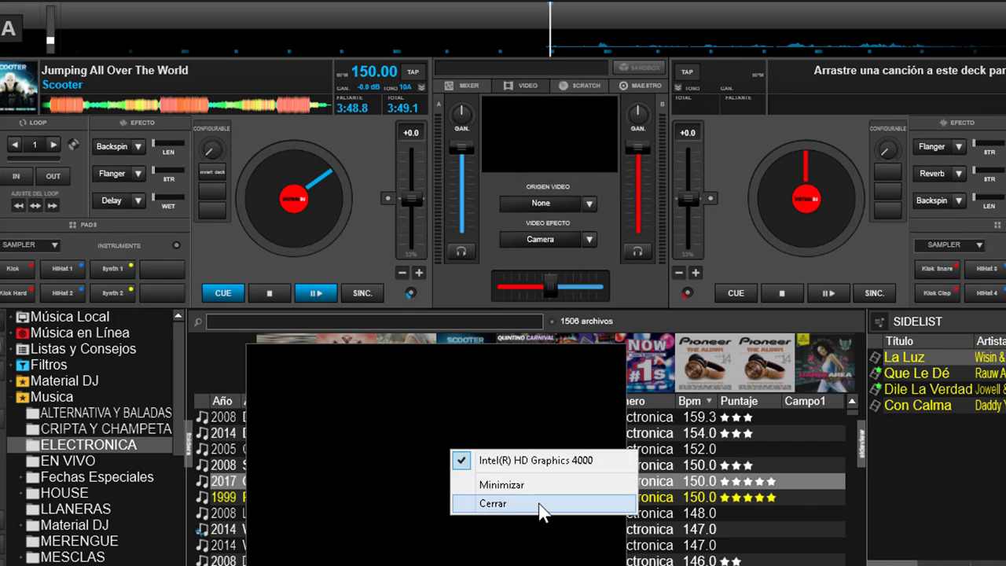
click(590, 504)
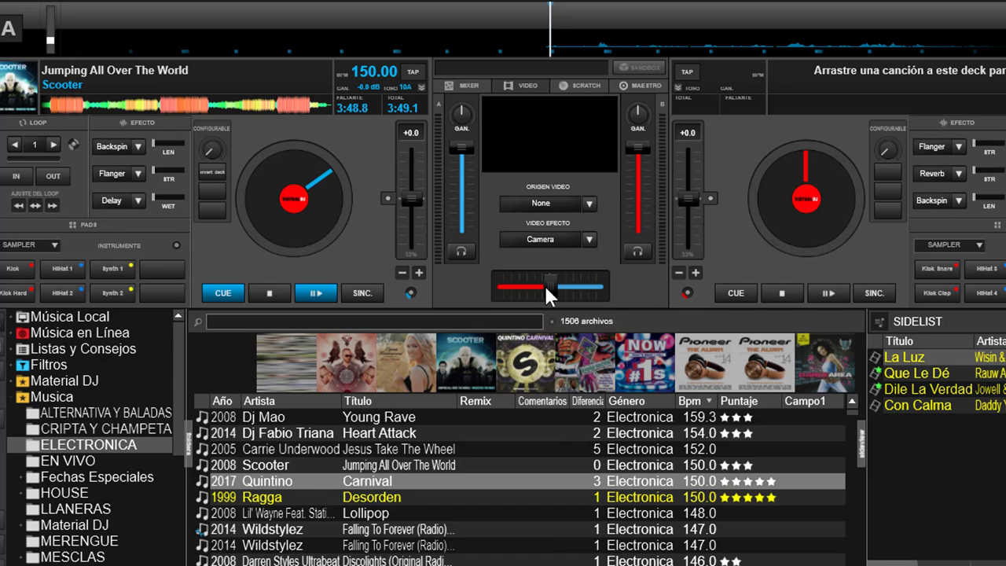
Step: Move the crossfader fully to the left deck's side
drag(547, 281, 480, 280)
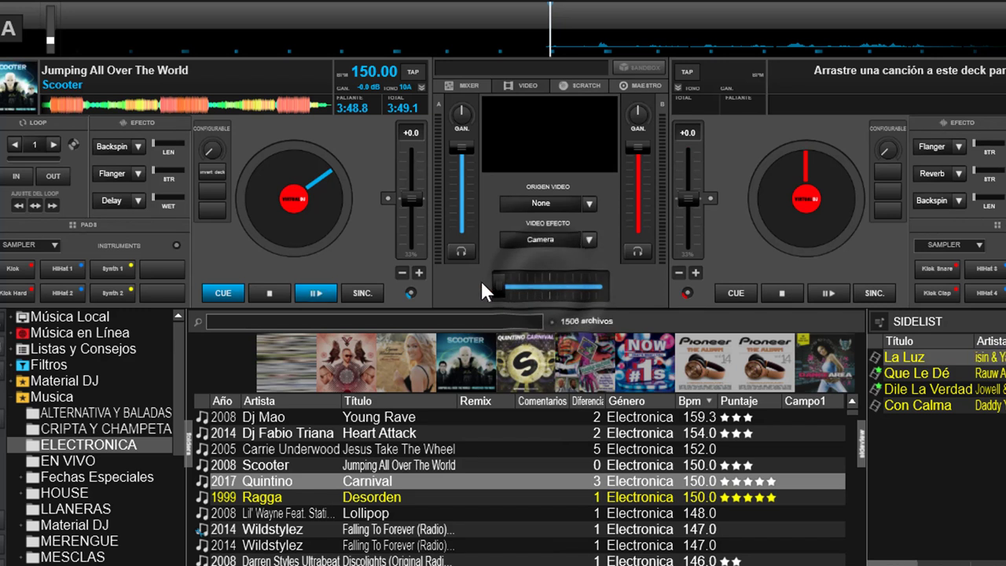